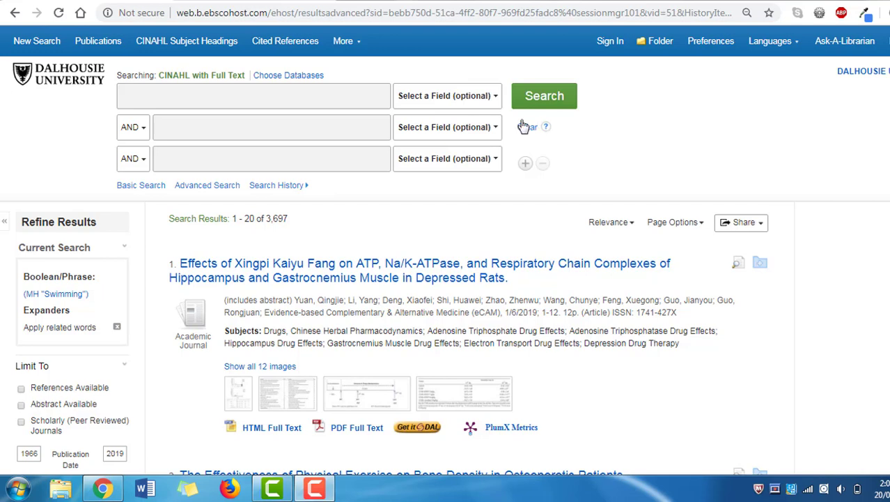
Run the keyword search "degenerative joint*" OR osteoarthrit*, returning 31,370 results saved as S5.
left_click(383, 92)
type("\"degenerati")
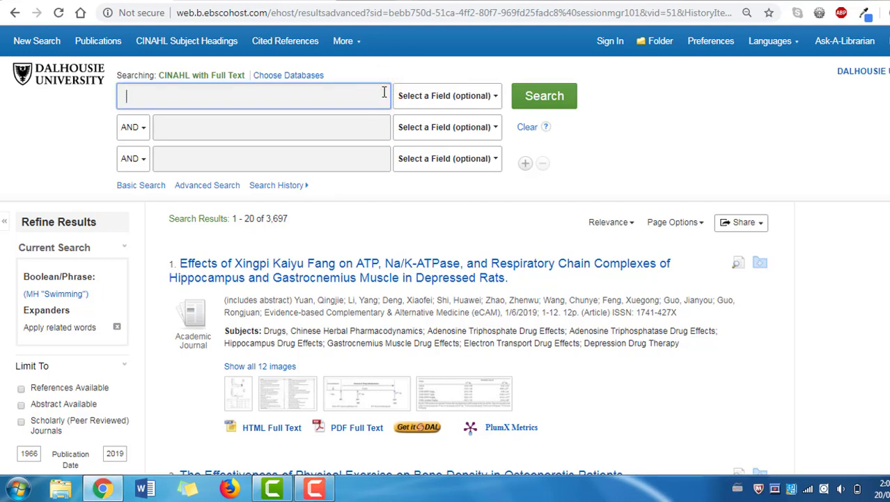
type("ve joint*\"")
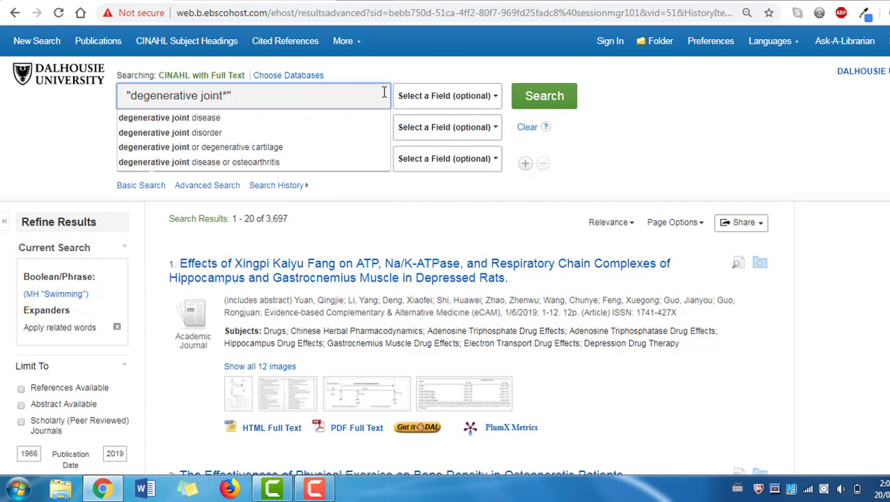
type(" OR os")
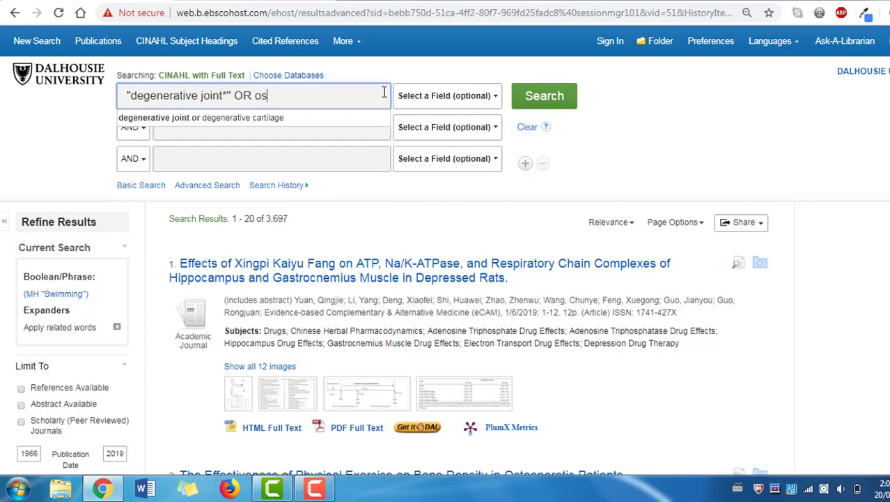
type("teoarthrit*")
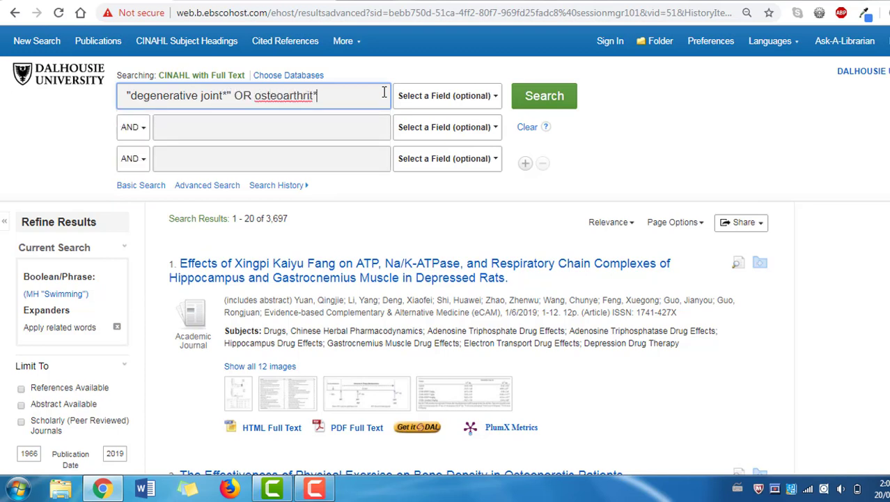
left_click(524, 99)
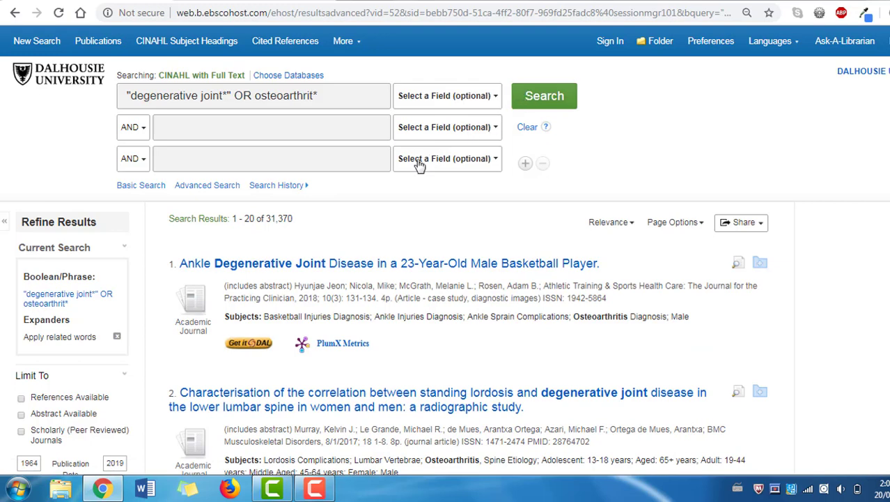
left_click(297, 190)
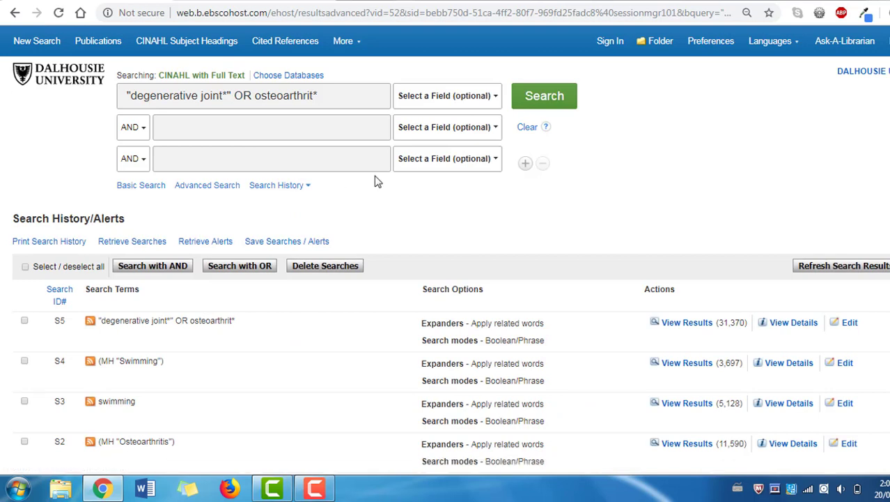
OR together history searches S2 and S5 into S6 (31,370 results), then clear the query box.
left_click(527, 128)
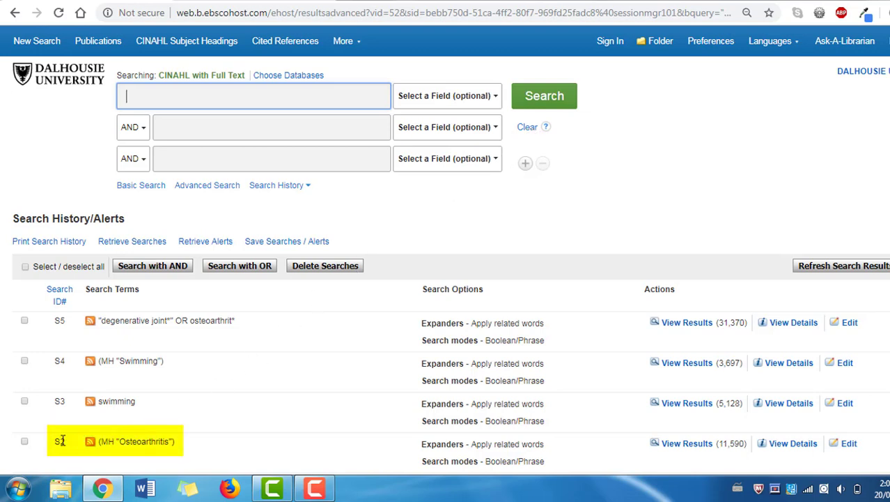
left_click(24, 443)
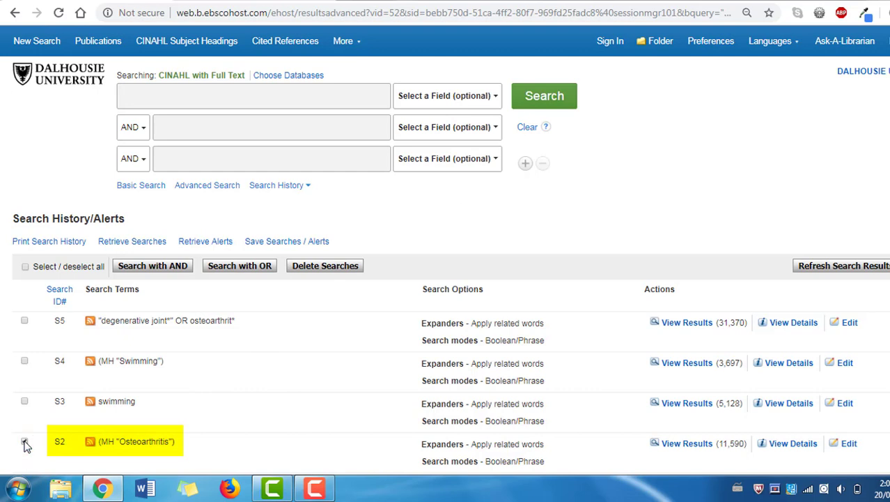
left_click(24, 322)
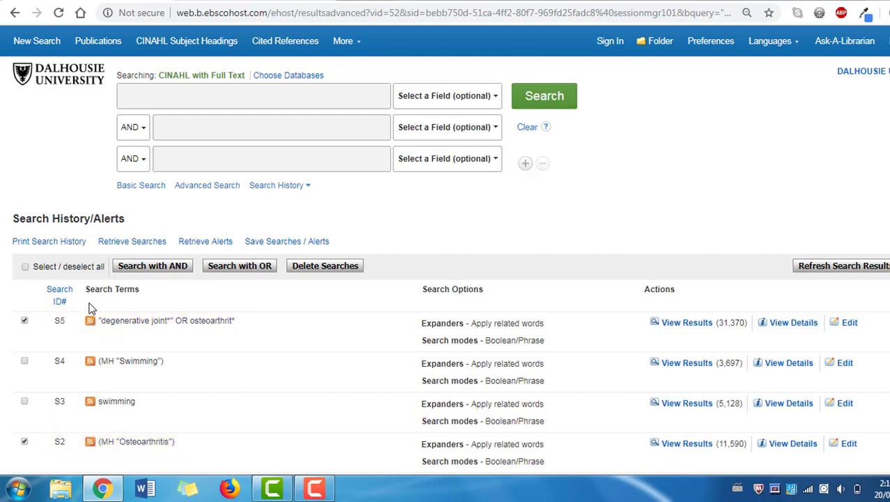
left_click(229, 269)
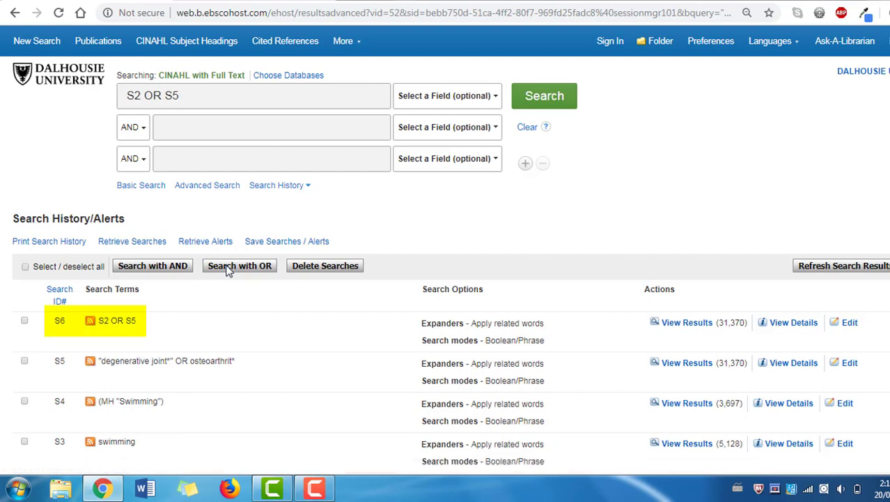
left_click(529, 129)
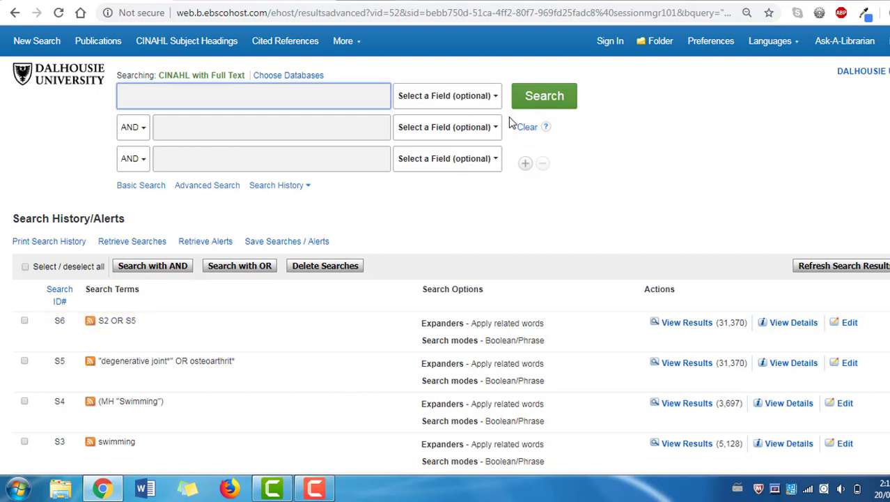
Search swim* OR aqua* as S7 with 10,262 results, then clear the query box.
type("swim* ")
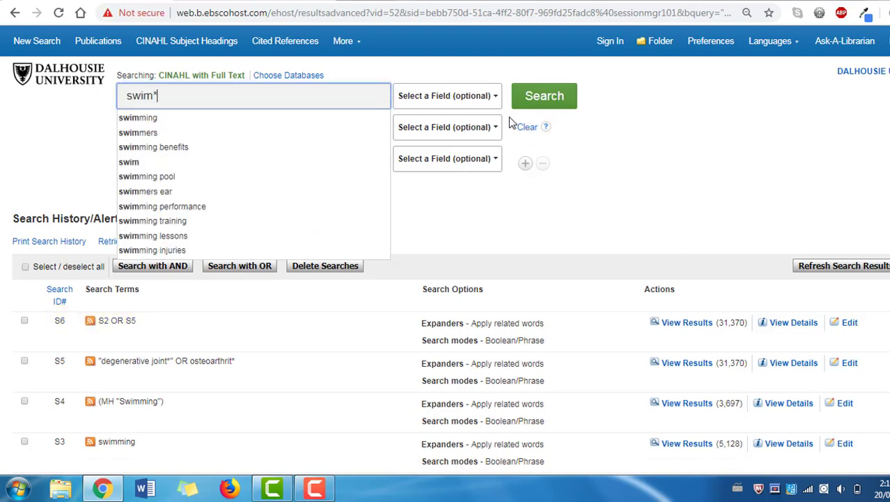
type("OR aqua*")
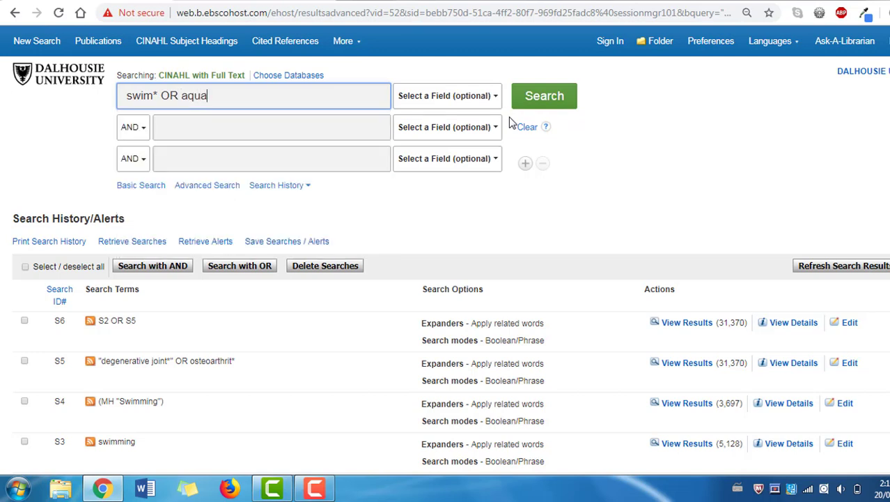
left_click(536, 102)
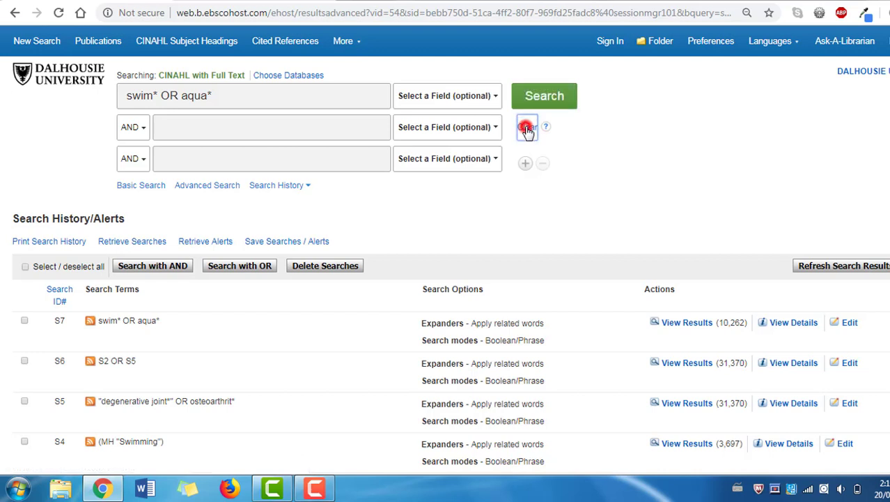
left_click(528, 131)
OR together searches S4 and S7 into S8 with 10,262 results, then clear the query.
left_click(25, 442)
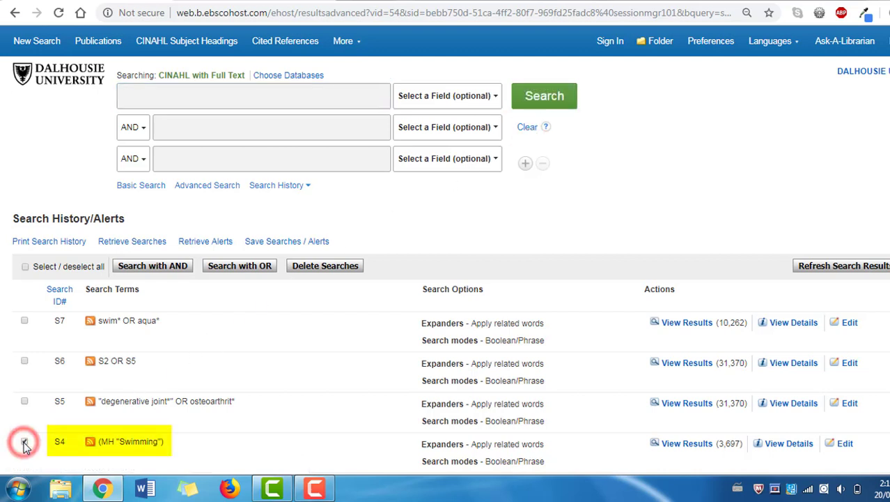
left_click(24, 322)
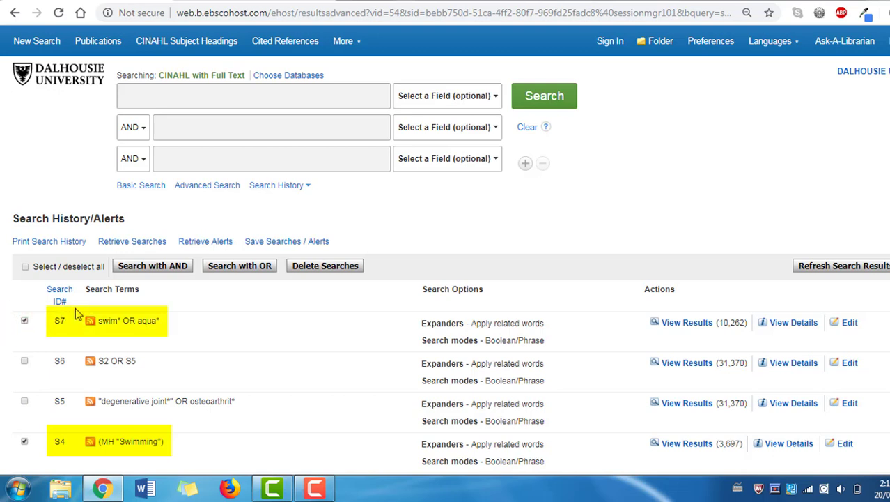
left_click(240, 267)
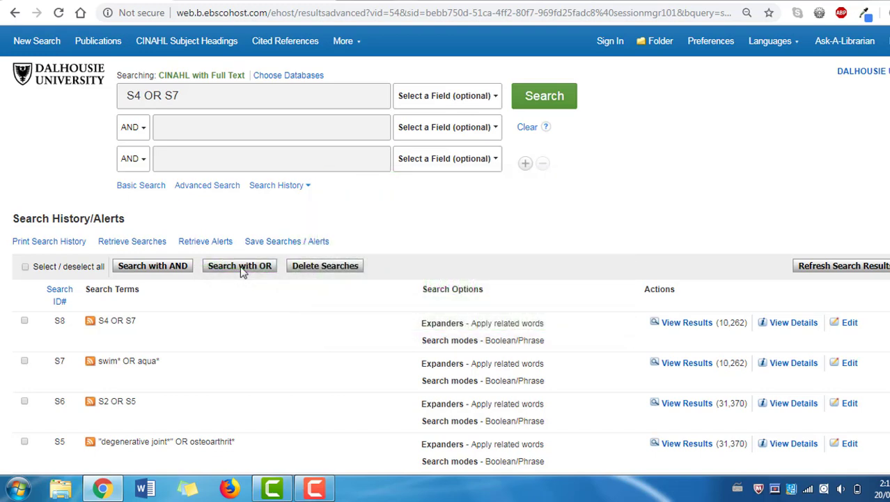
left_click(527, 128)
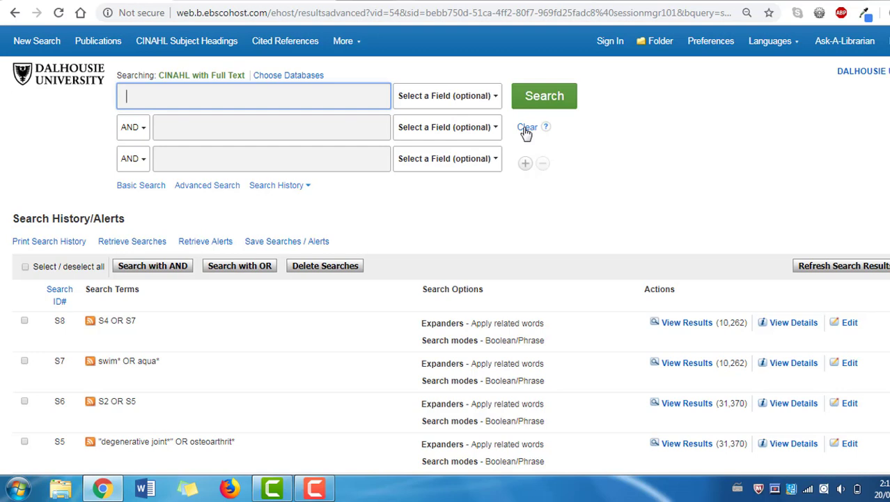
AND together history sets S6 and S8 into S9, yielding 164 results.
left_click(25, 404)
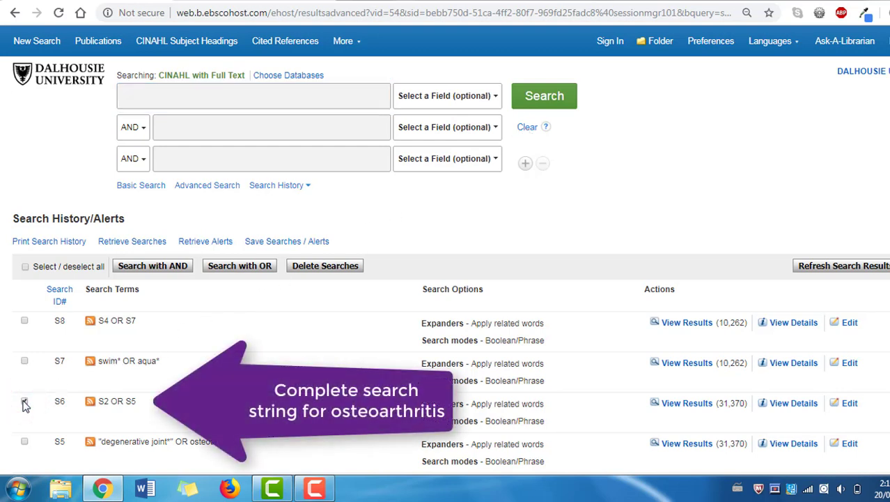
left_click(24, 322)
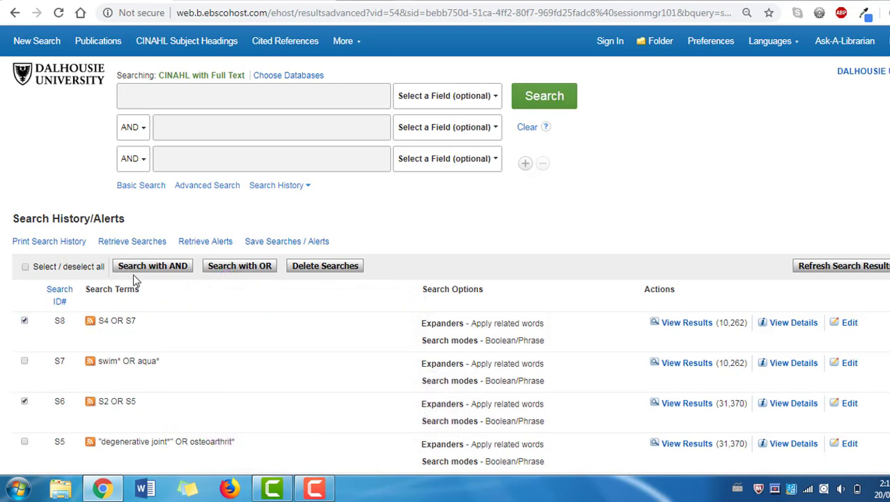
left_click(153, 267)
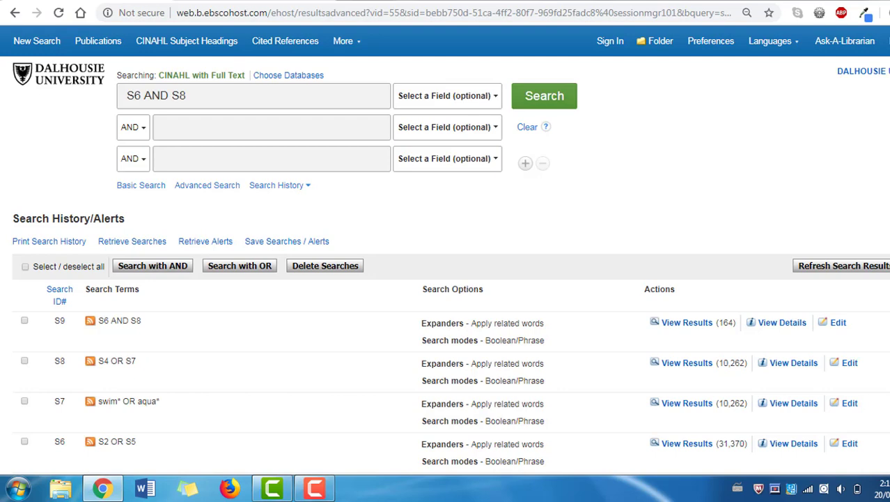
scroll(445, 250, "down", 10)
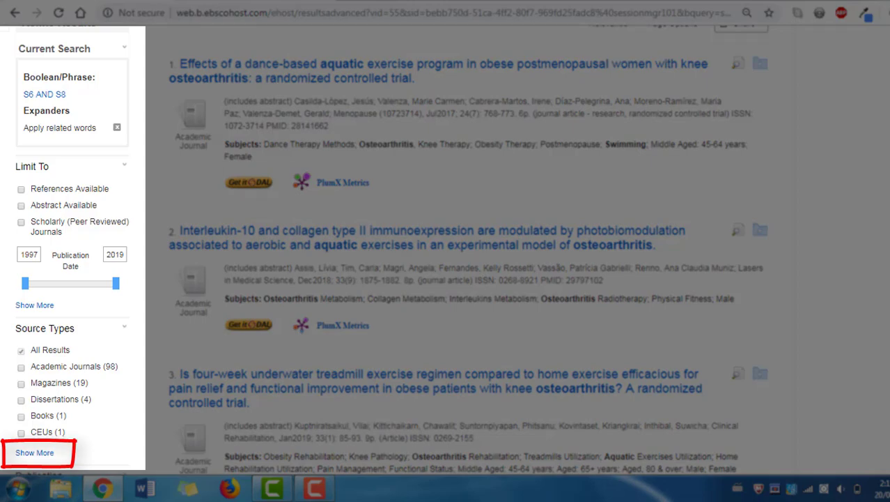
Limit the S6 AND S8 results to Gender: female in Refine Results, leaving 67.
scroll(446, 251, "down", 3)
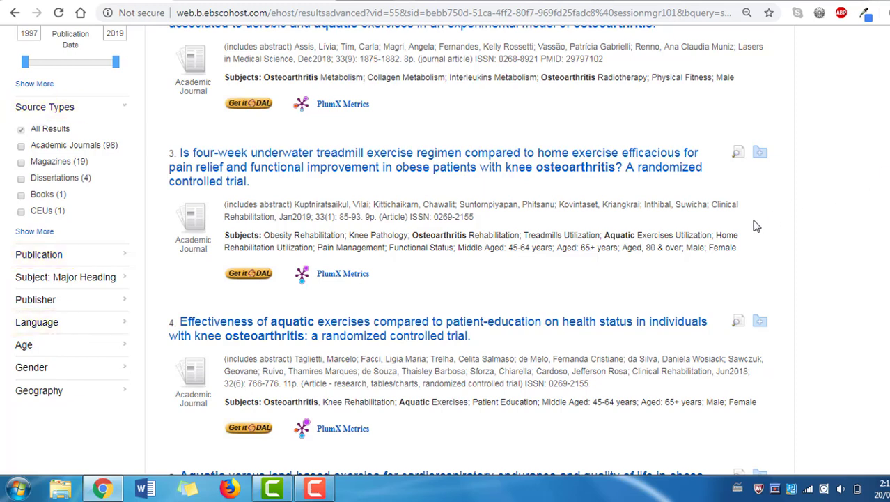
left_click(71, 367)
left_click(41, 389)
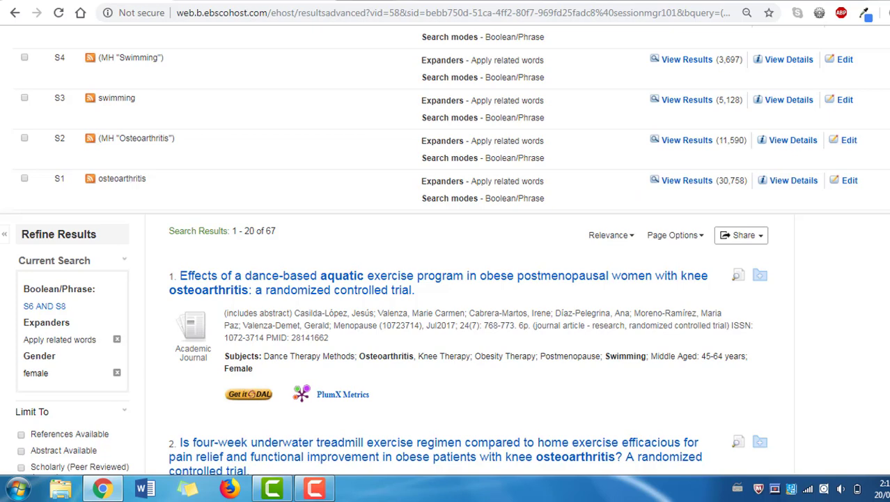
Open the detailed record of result 1, the dance-based aquatic exercise trial in postmenopausal women.
scroll(445, 251, "up", 4)
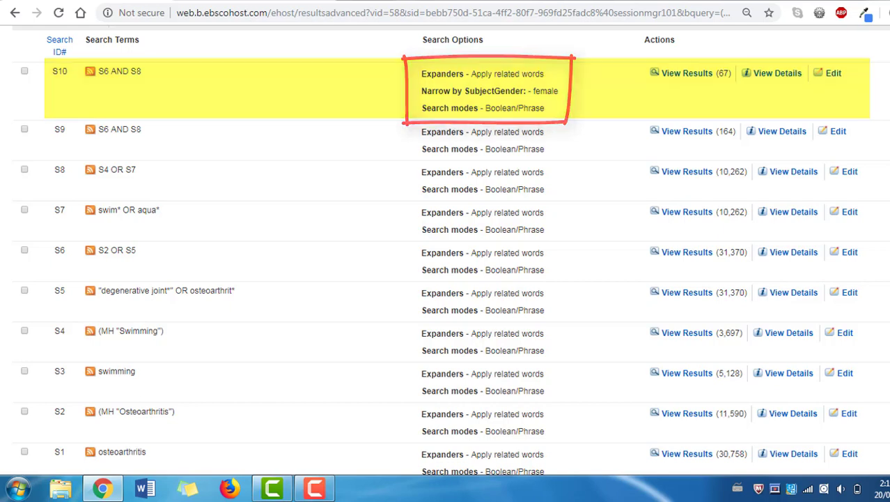
scroll(445, 250, "down", 4)
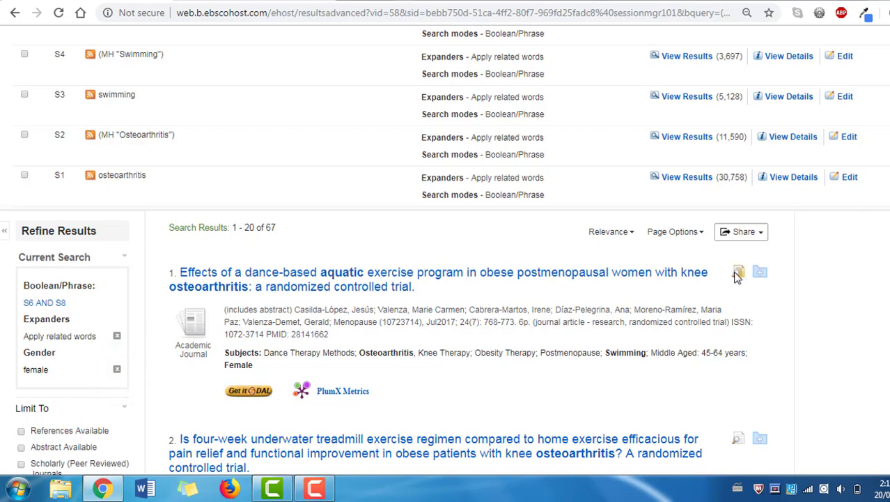
mouse_move(738, 273)
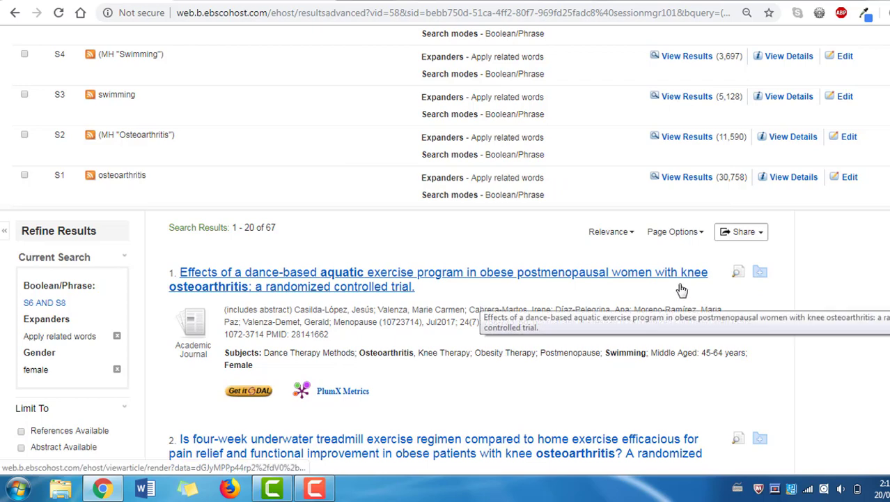
left_click(623, 279)
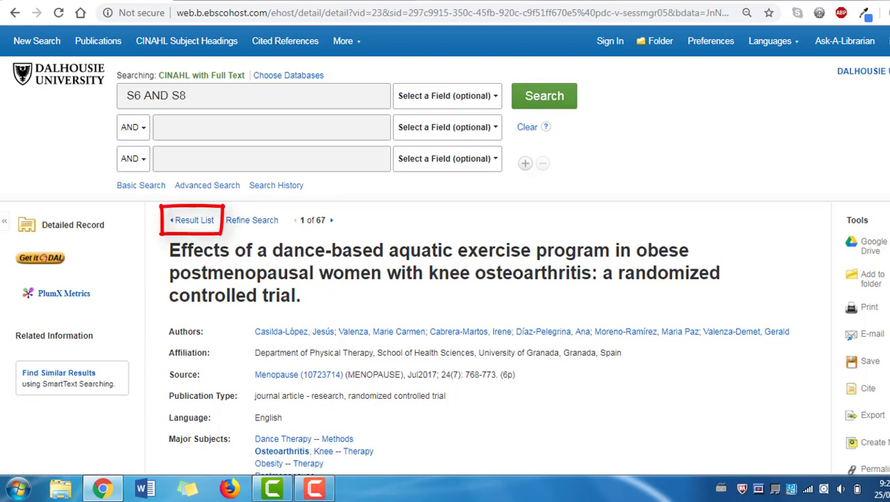
Add the dance-based aquatic exercise trial record to the folder from the Tools panel.
scroll(445, 278, "down", 2)
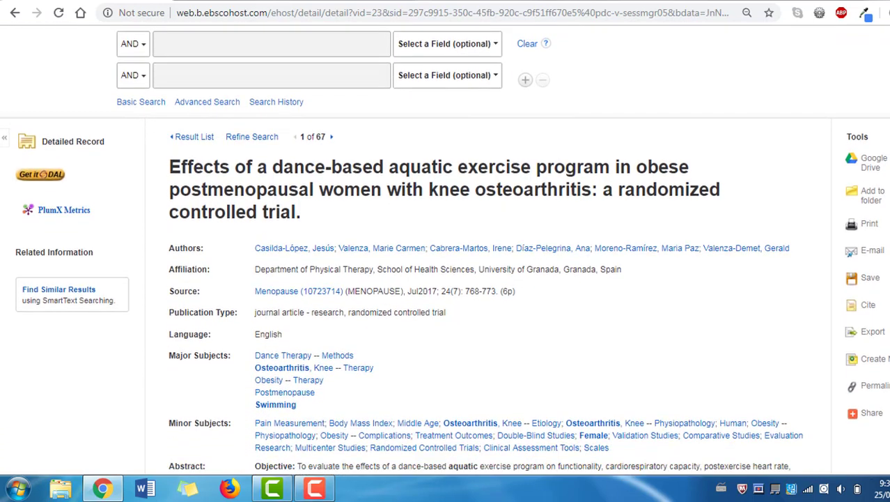
scroll(445, 279, "down", 1)
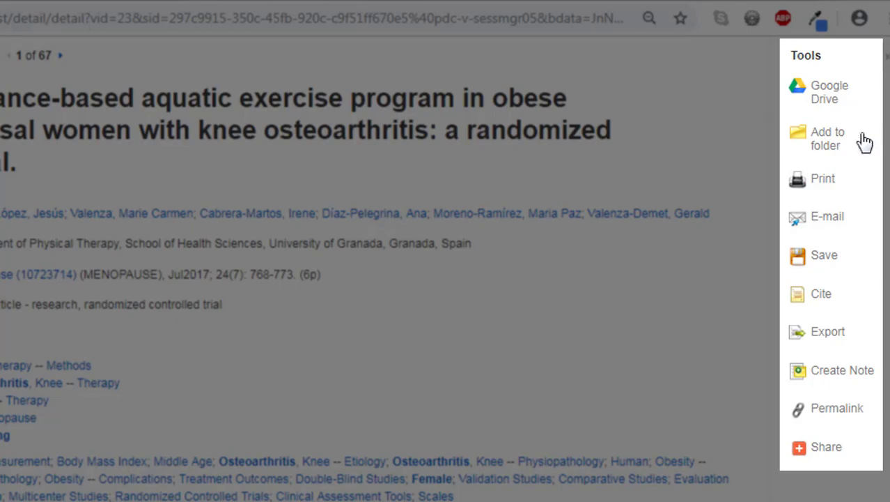
left_click(836, 141)
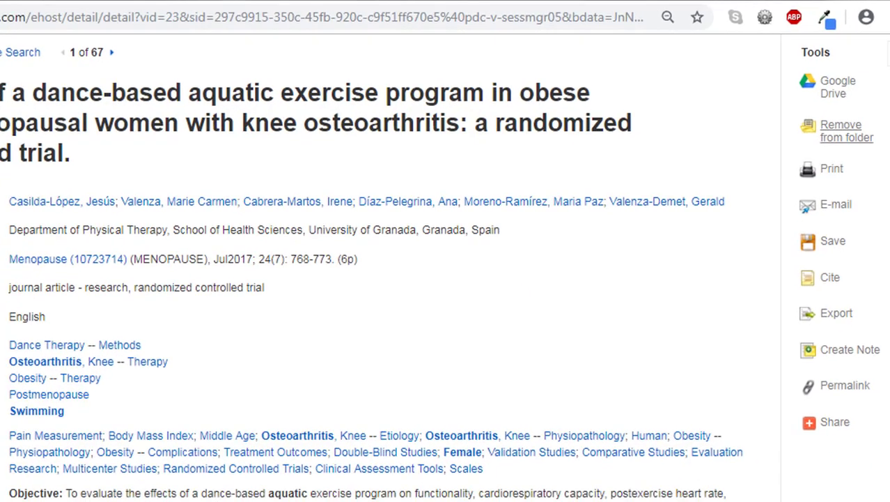
scroll(446, 251, "up", 3)
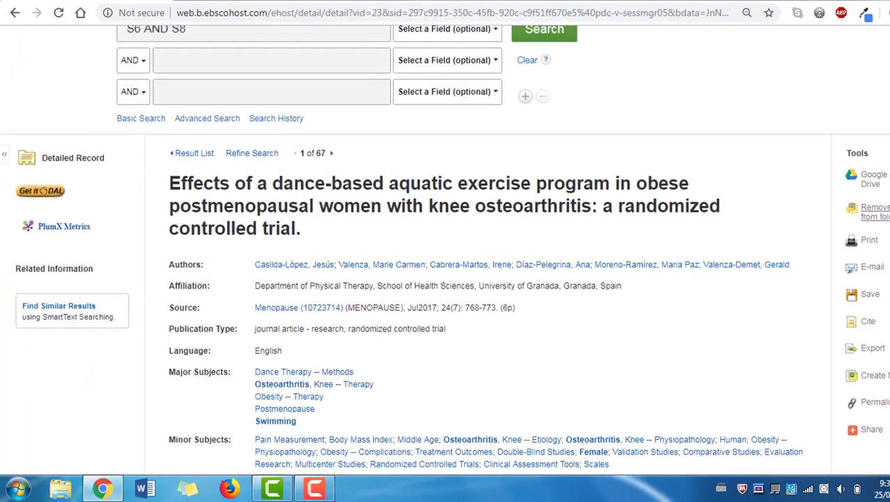